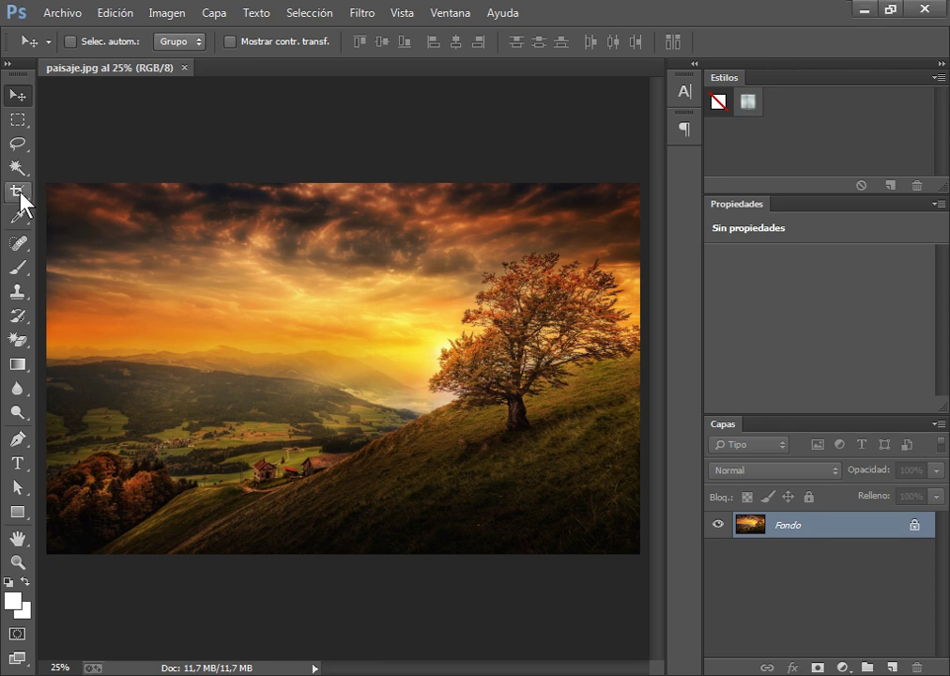
Step: Choose the Crop tool with the 4 : 5 (8 : 10) portrait ratio preset
click(20, 193)
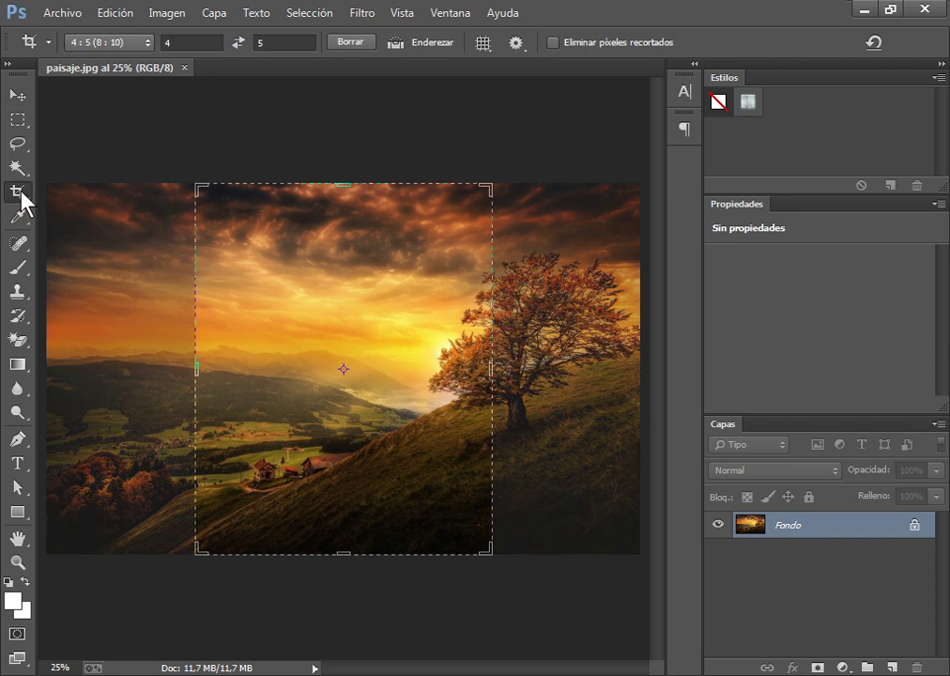
click(101, 42)
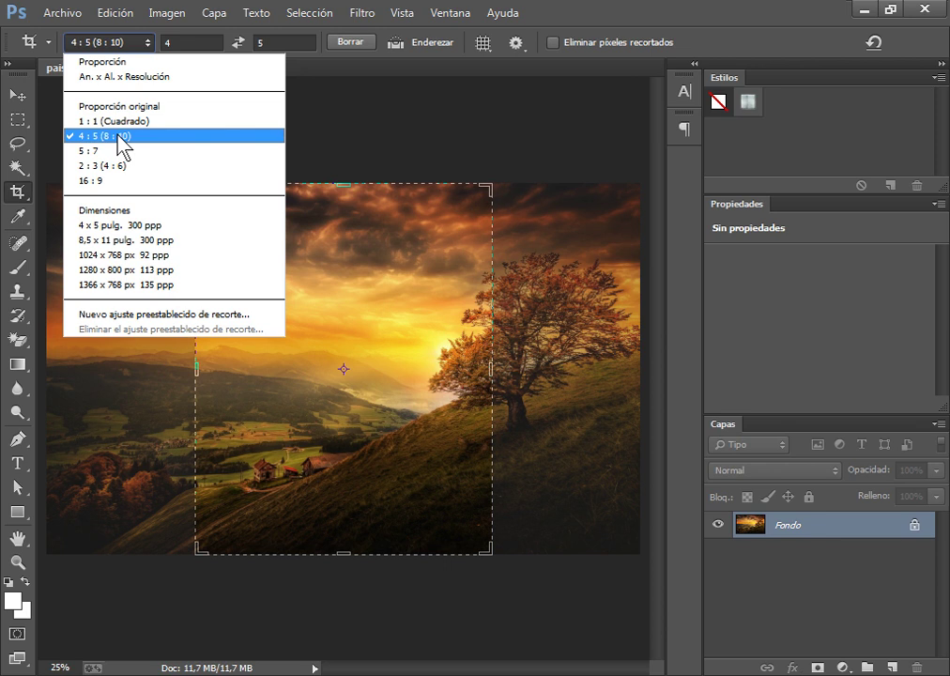
click(104, 137)
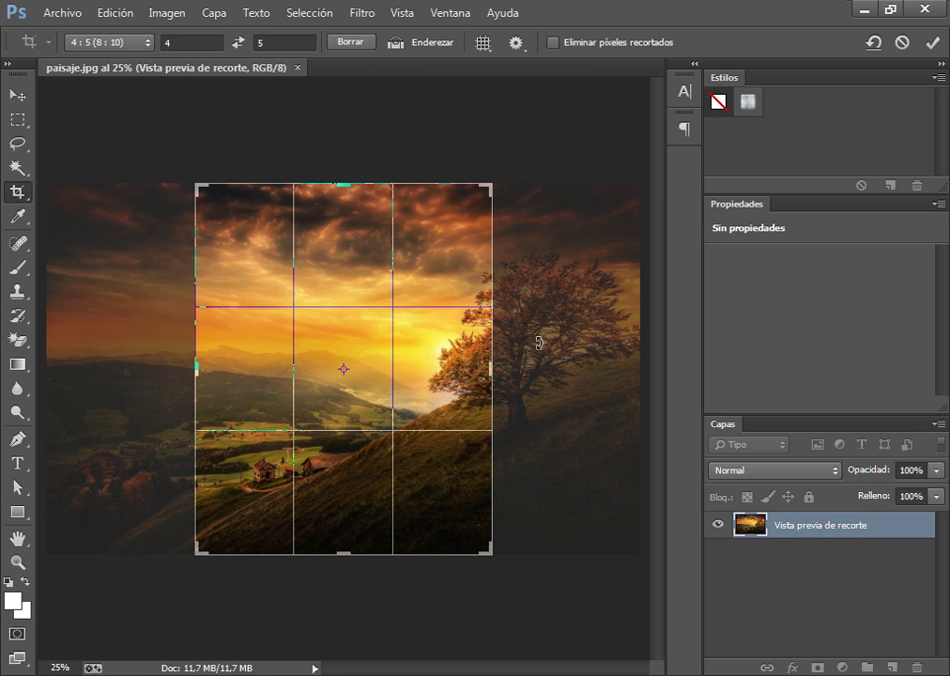
Step: Frame the sunset valley and houses in the 4:5 box, keep cropped pixels, and commit
drag(319, 392, 238, 388)
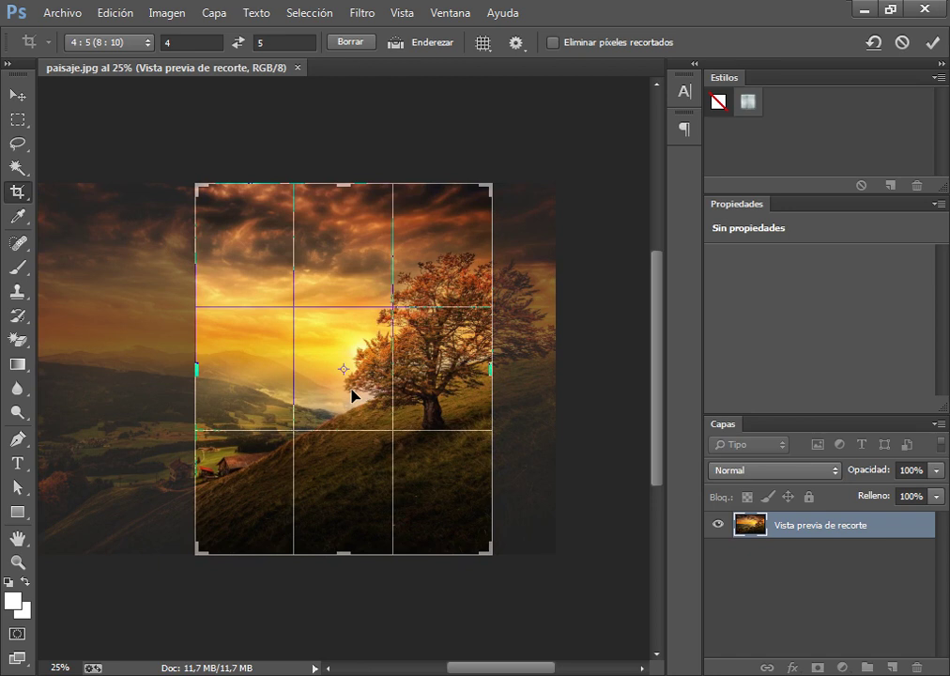
mouse_move(353, 396)
mouse_down()
mouse_move(324, 396)
mouse_move(363, 402)
mouse_up()
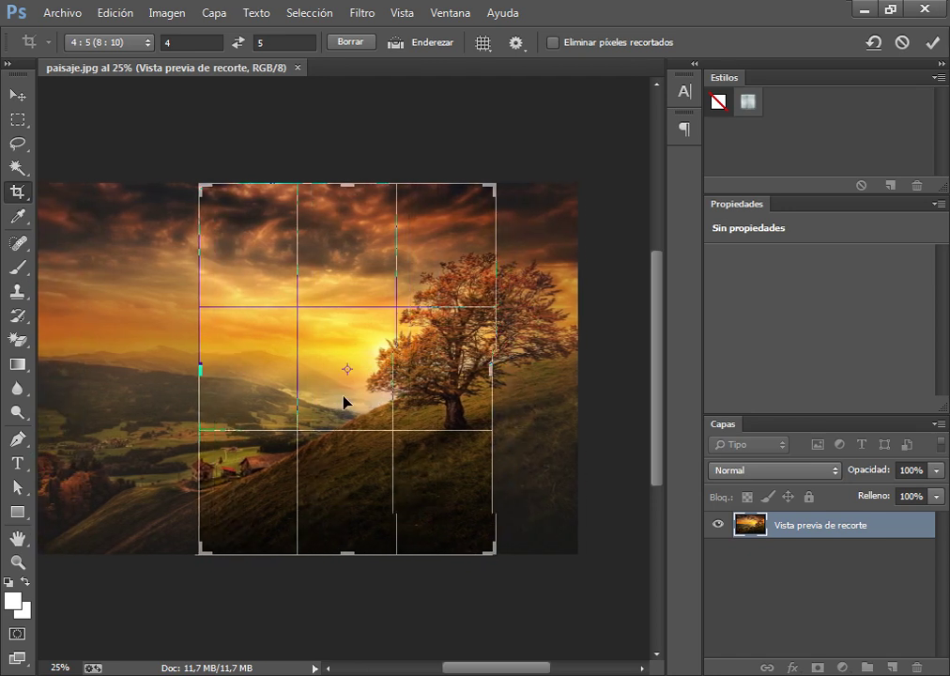
mouse_move(272, 399)
mouse_down()
mouse_move(310, 410)
mouse_move(361, 406)
mouse_up()
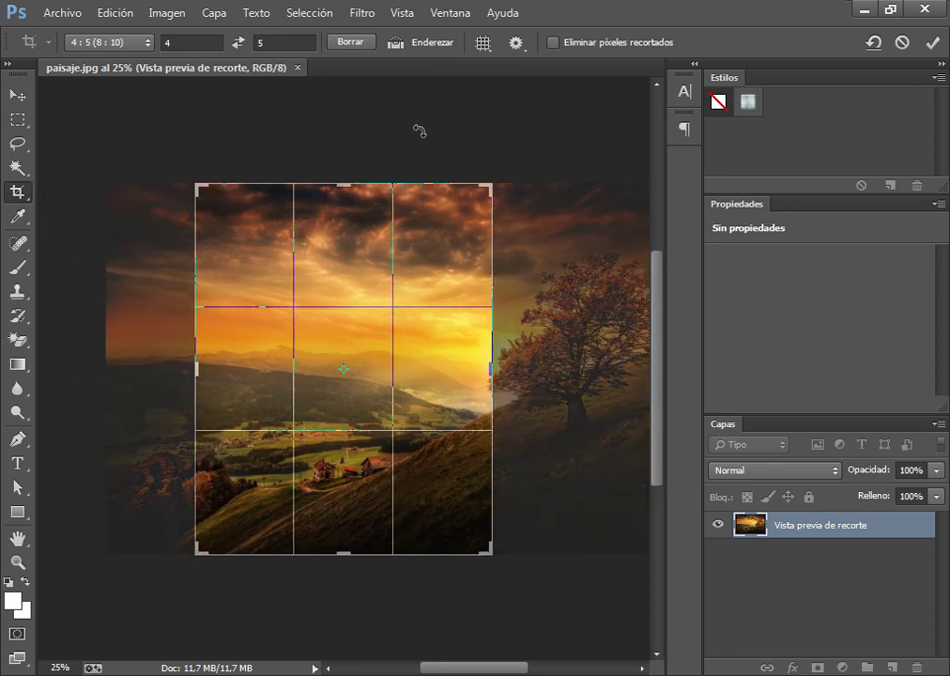
click(554, 42)
click(555, 42)
click(934, 44)
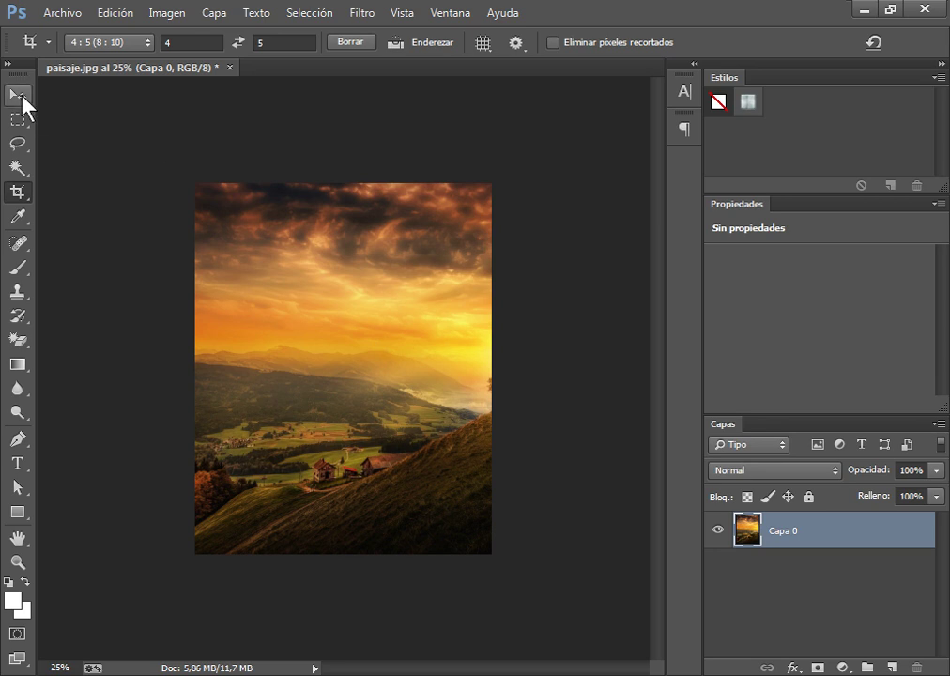
Step: Move Capa 0 left with the Move tool so the autumn tree appears at the right edge
click(18, 95)
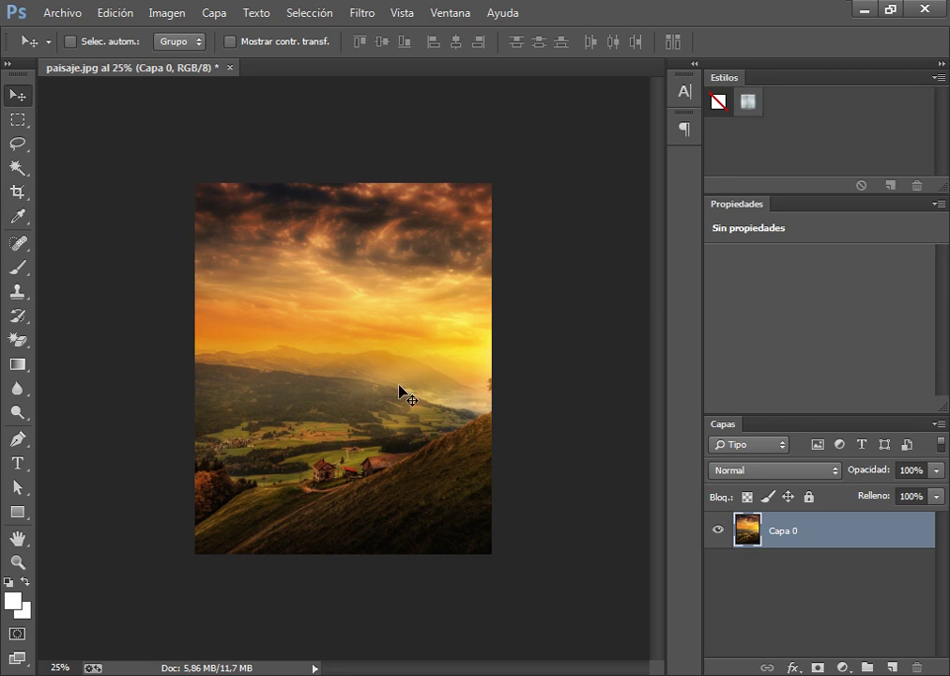
mouse_move(399, 395)
mouse_down()
mouse_move(339, 413)
mouse_move(392, 420)
mouse_move(369, 420)
mouse_up()
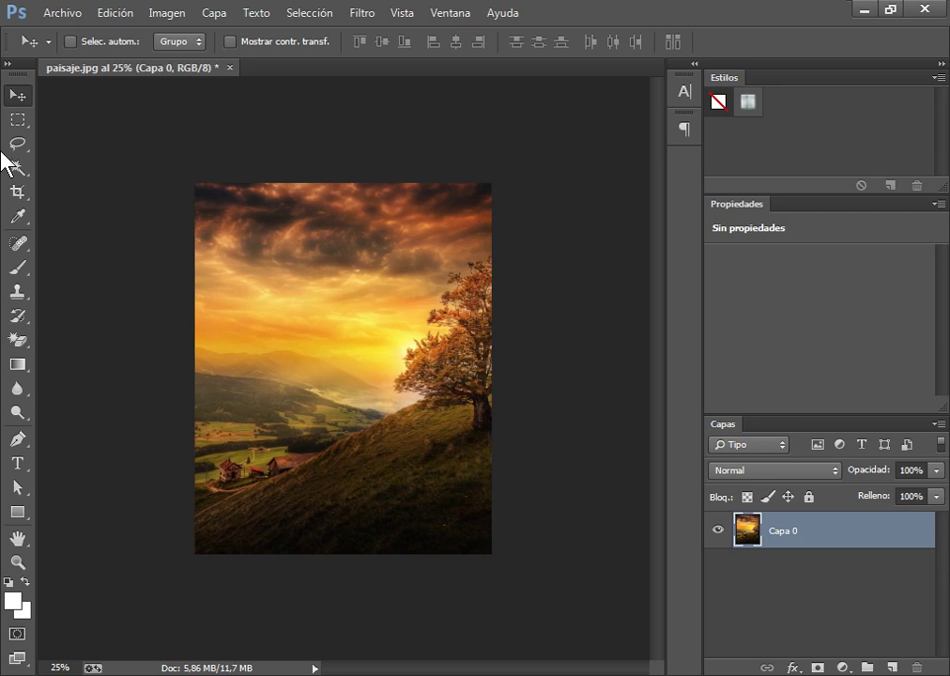
click(16, 192)
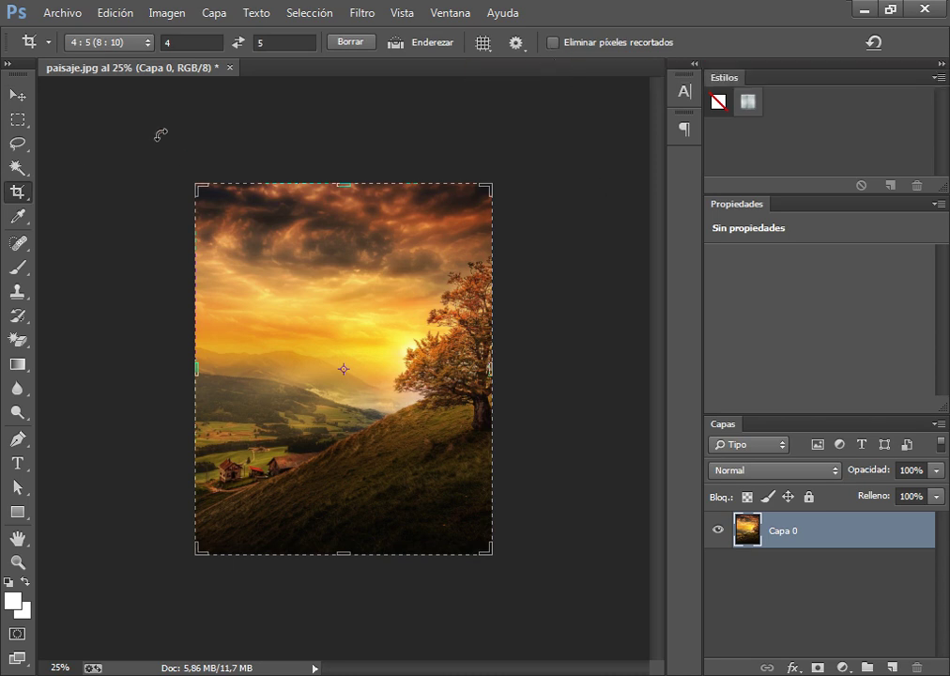
click(17, 95)
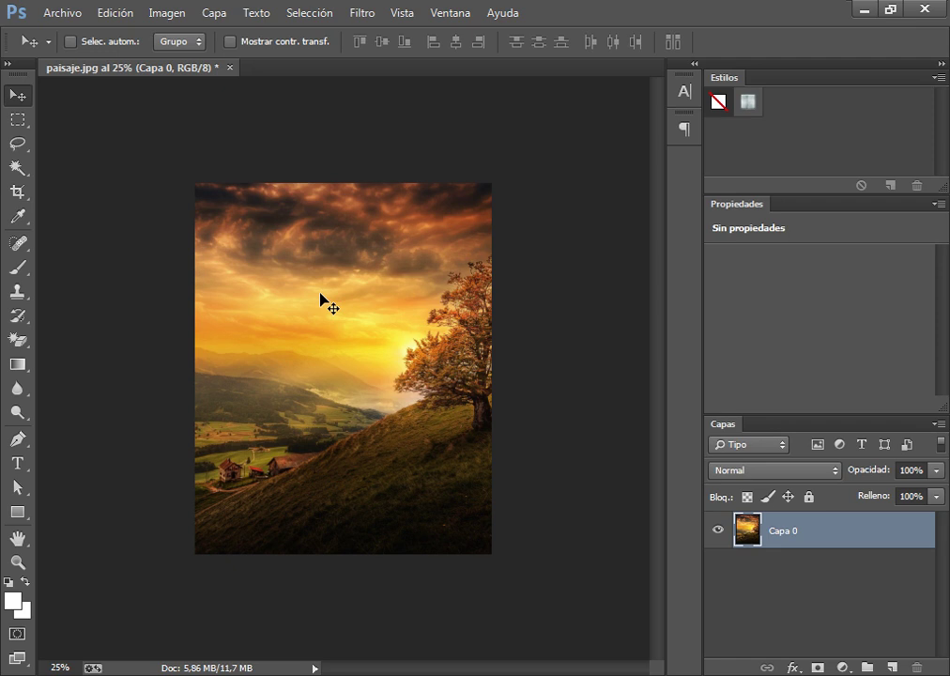
click(169, 15)
click(169, 15)
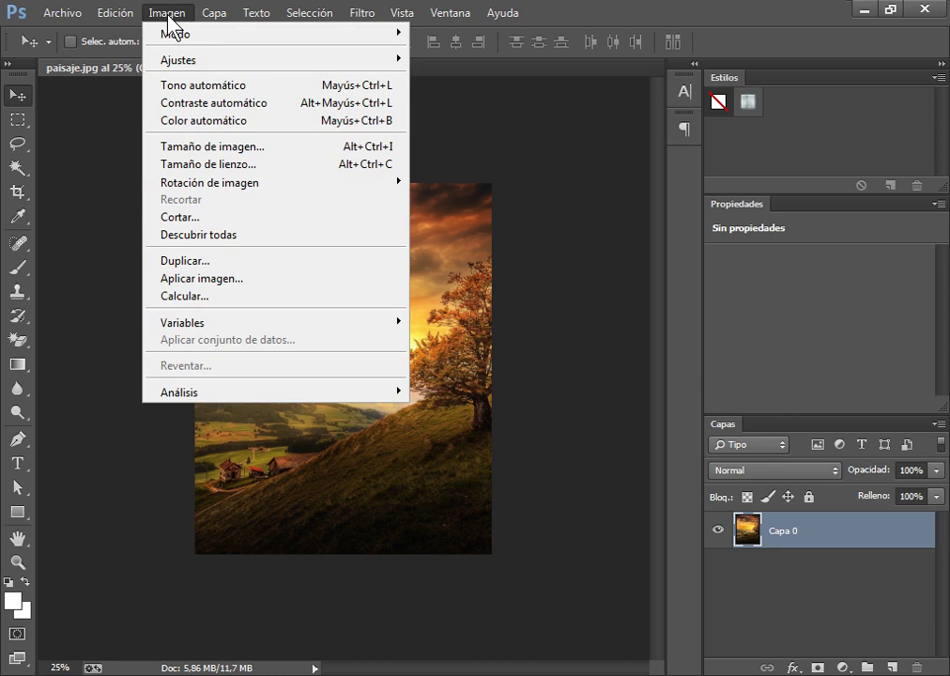
Step: In Tamaño de imagen, change Altura from 1600 to 800 px, giving Anchura 640
click(242, 150)
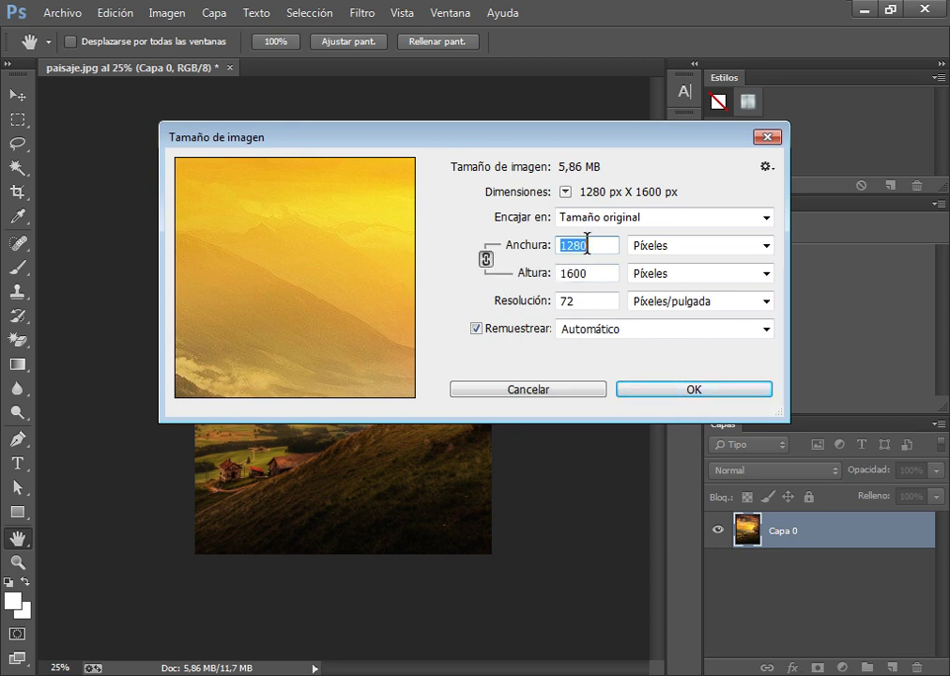
click(592, 273)
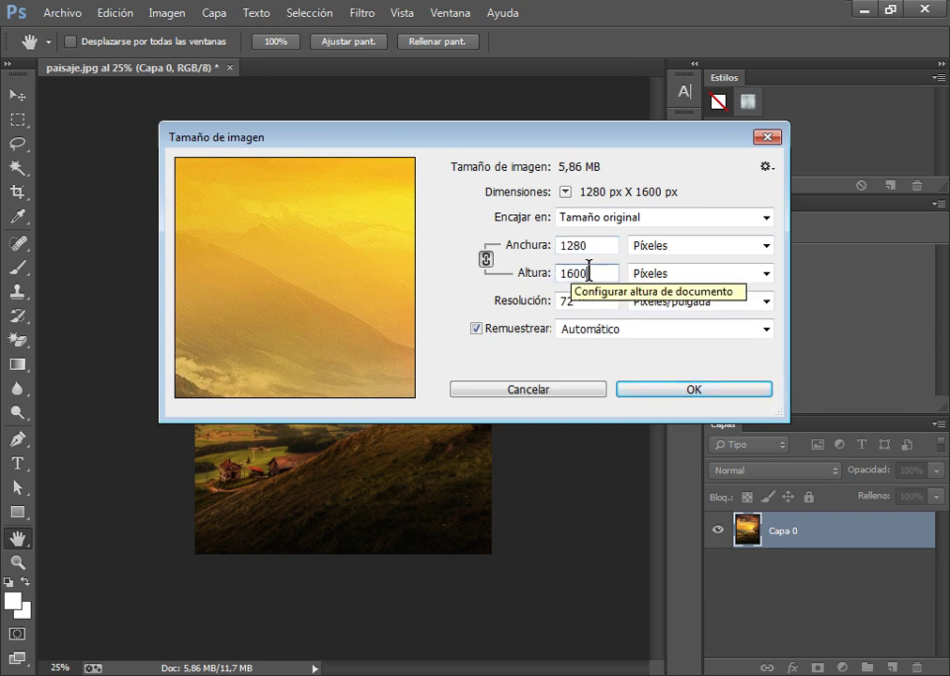
drag(588, 273, 574, 273)
double_click(574, 273)
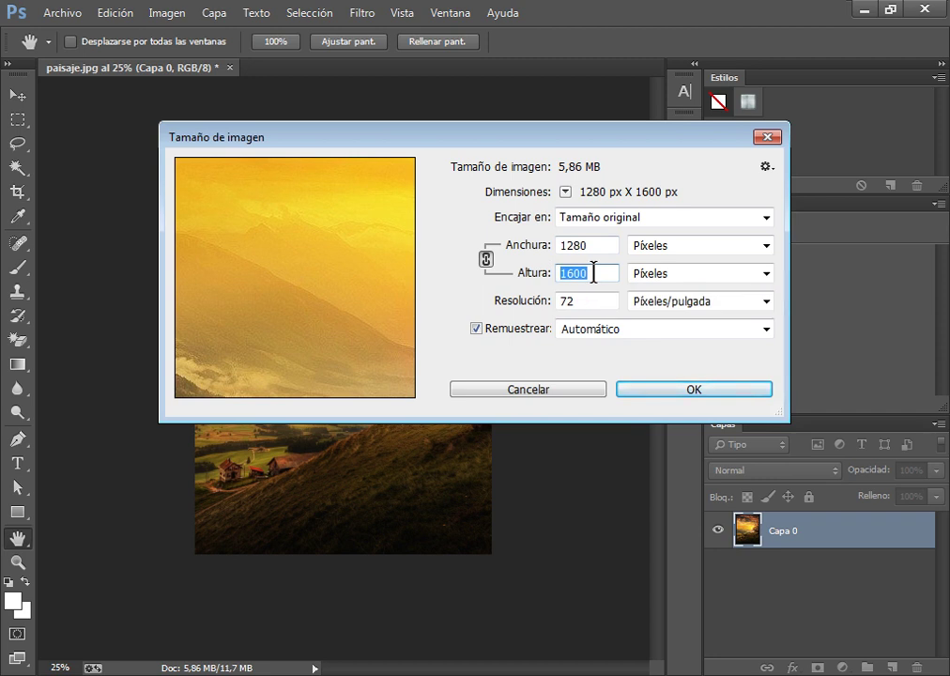
text(800)
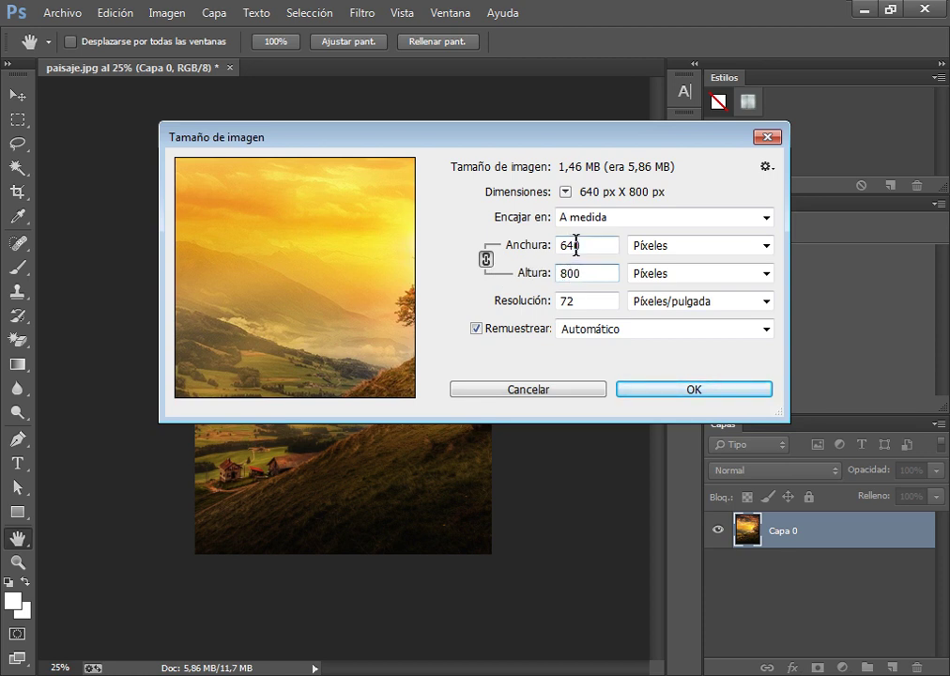
click(686, 387)
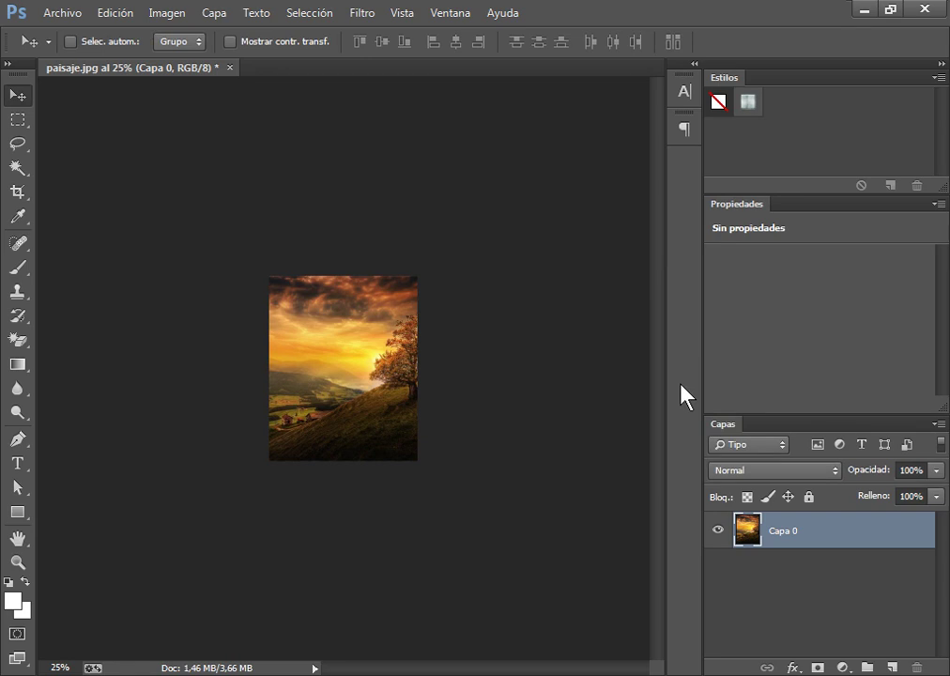
Step: Zoom the view from 25% to 50% with Ctrl++
key(ctrl+plus)
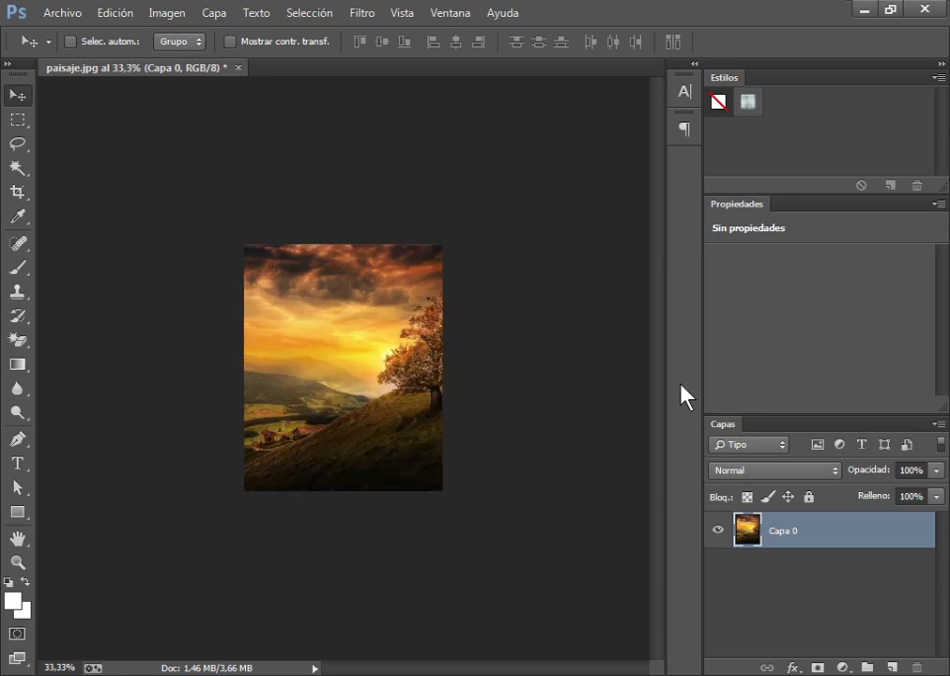
key(ctrl+plus)
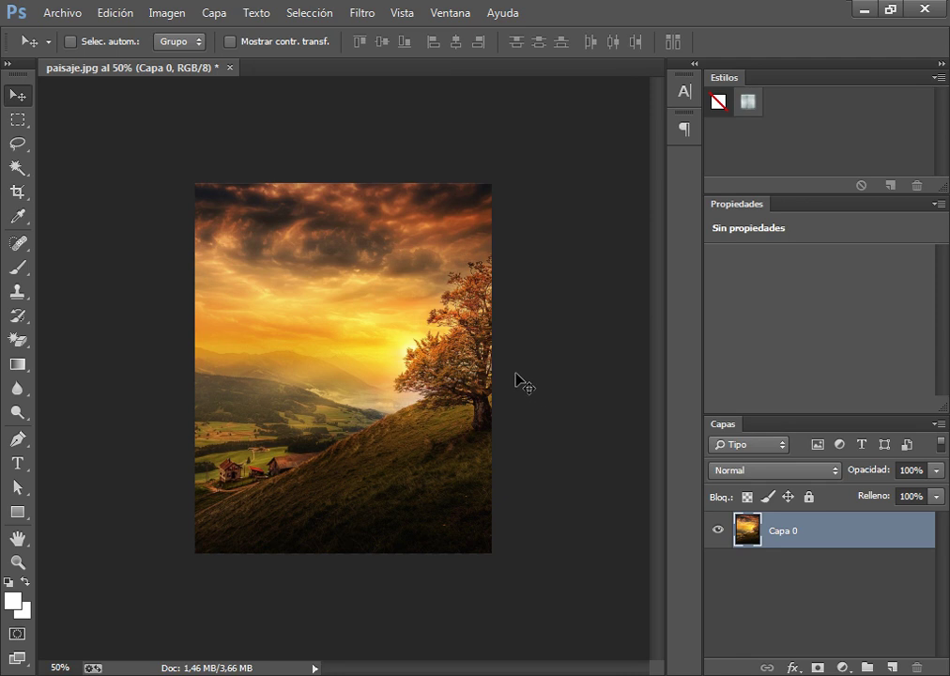
click(130, 13)
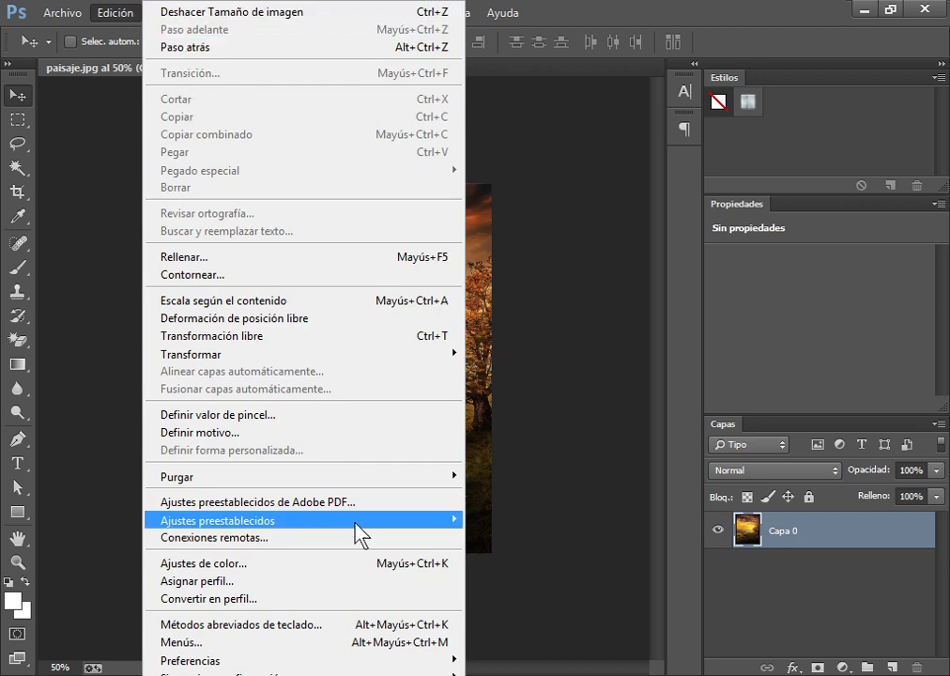
Step: Use Convertir en perfil with destination 'Espacio de trabajo RGB - sRGB IEC61966-2.1'
click(269, 601)
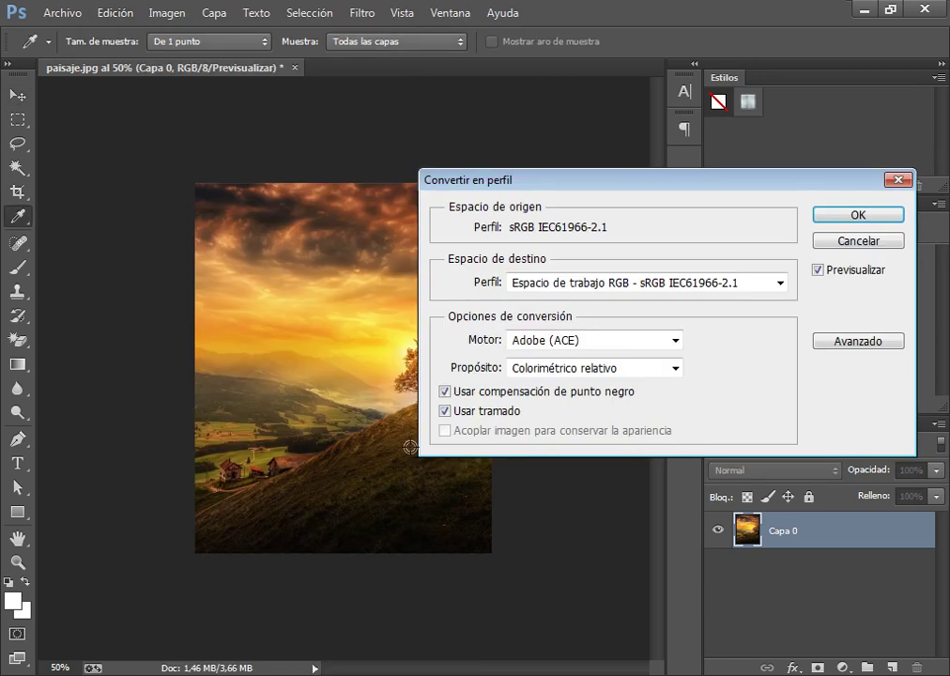
drag(566, 192, 525, 239)
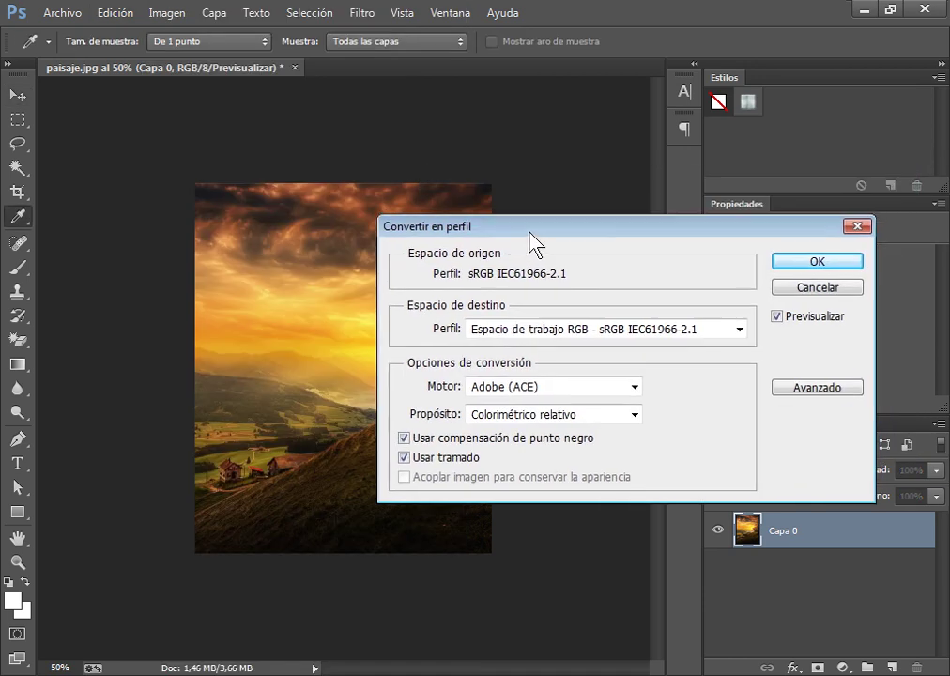
click(700, 334)
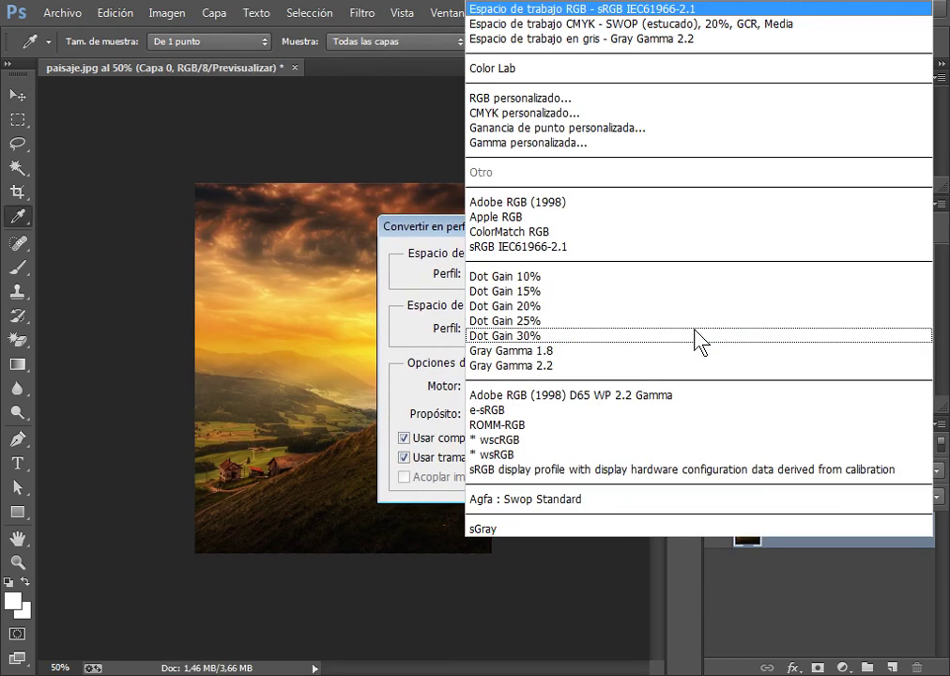
click(404, 291)
click(605, 332)
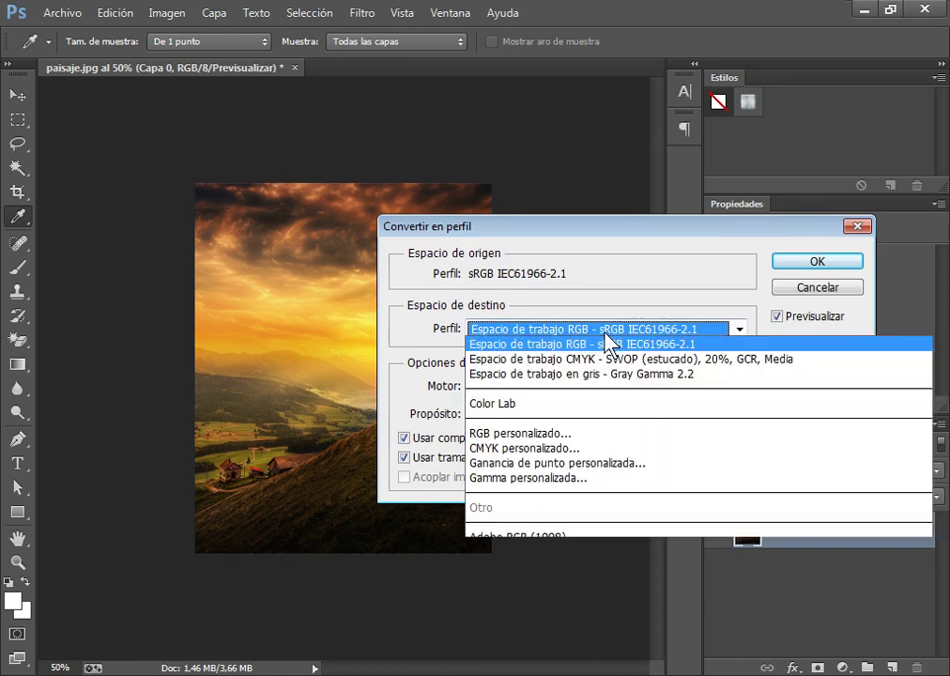
click(427, 326)
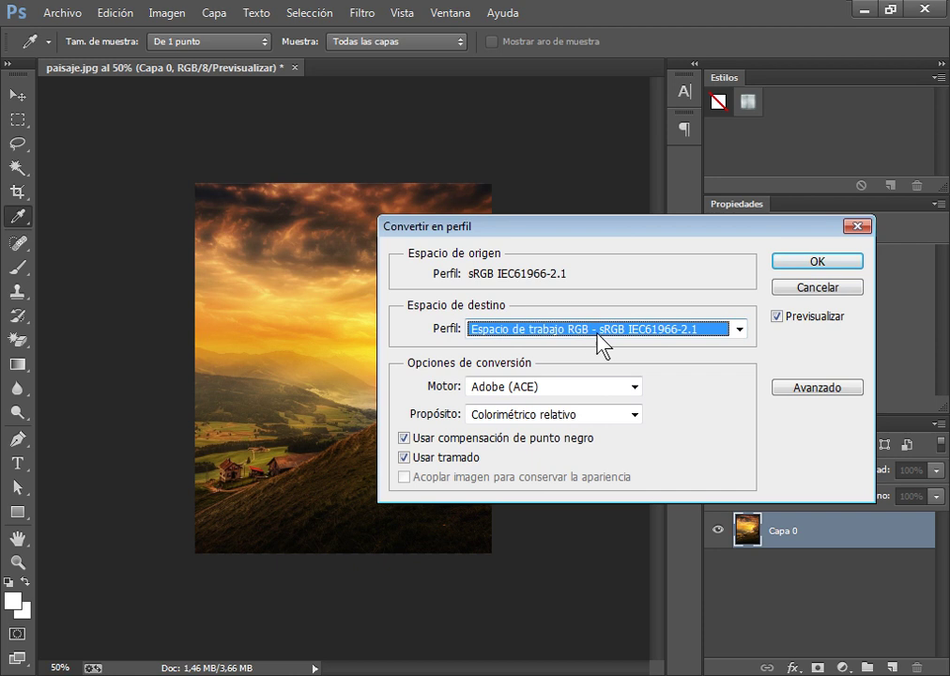
click(687, 333)
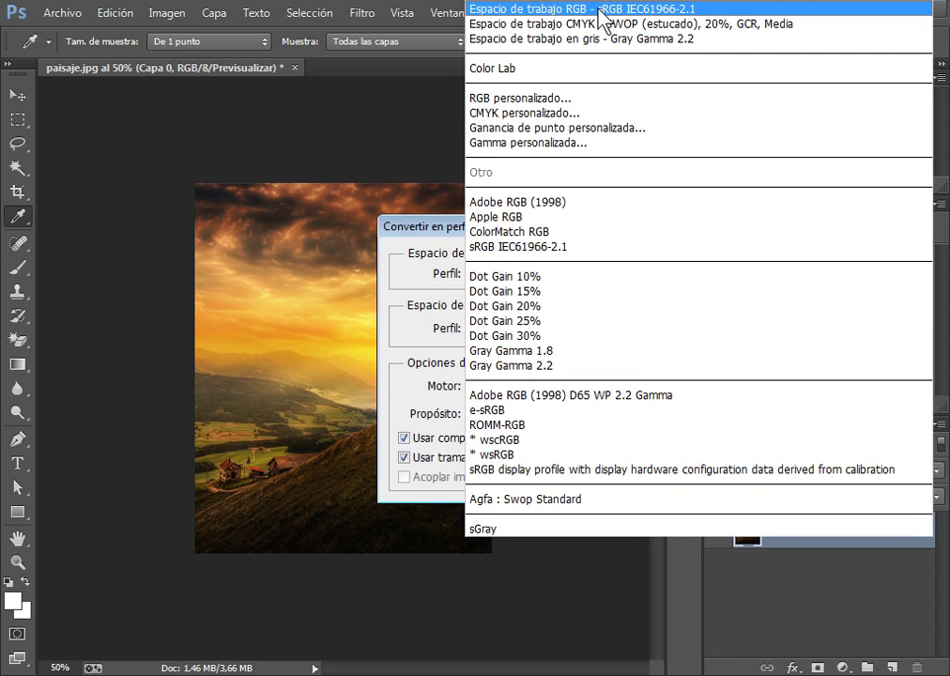
click(607, 12)
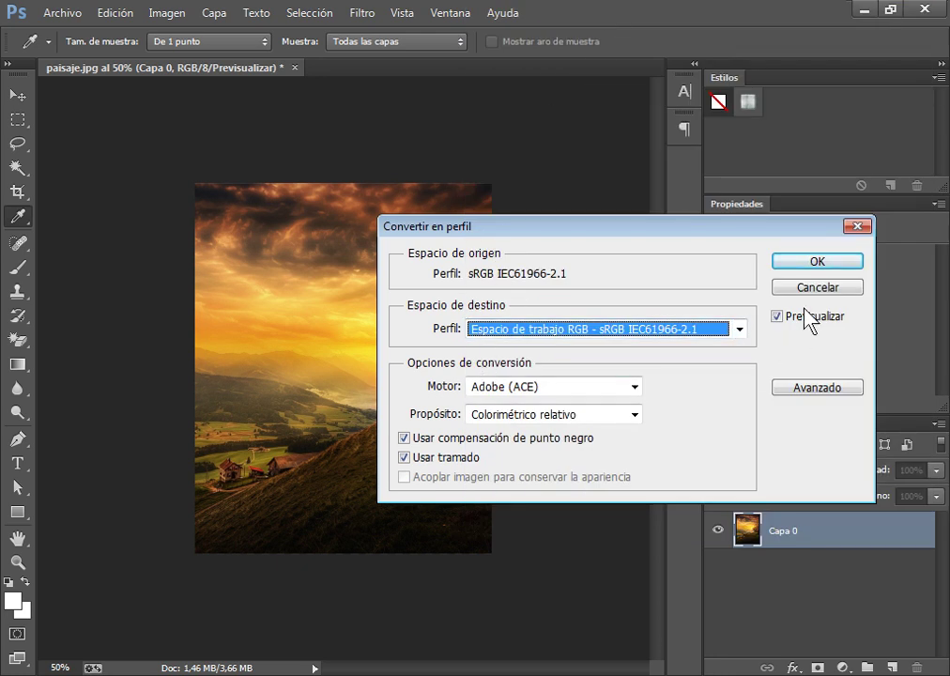
click(805, 265)
key(v)
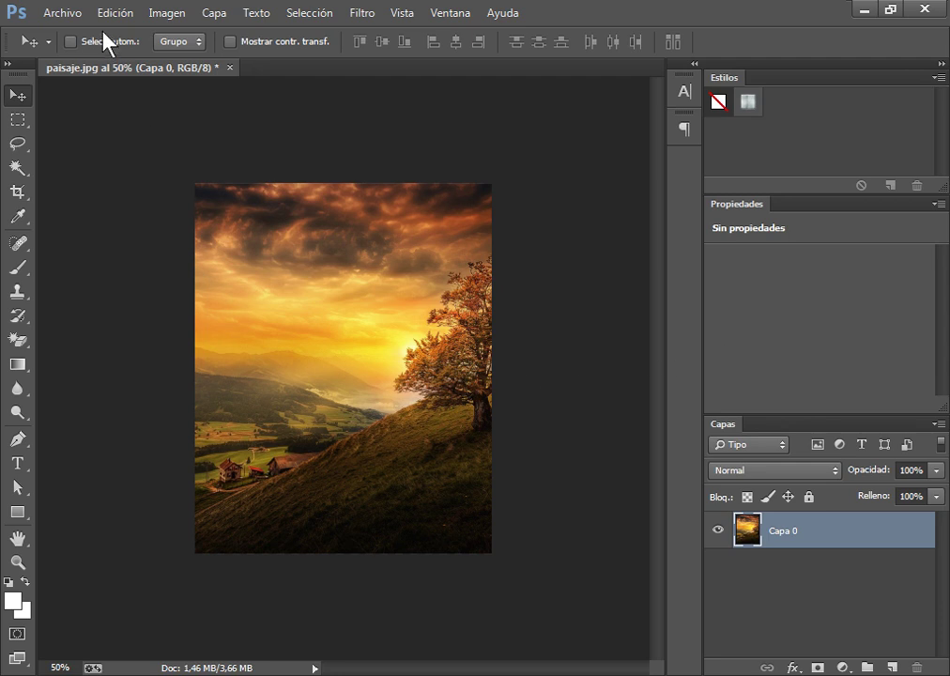
Step: Start Guardar como with JPEG (*.JPG;*.JPEG;*.JPE) as the file type
click(62, 13)
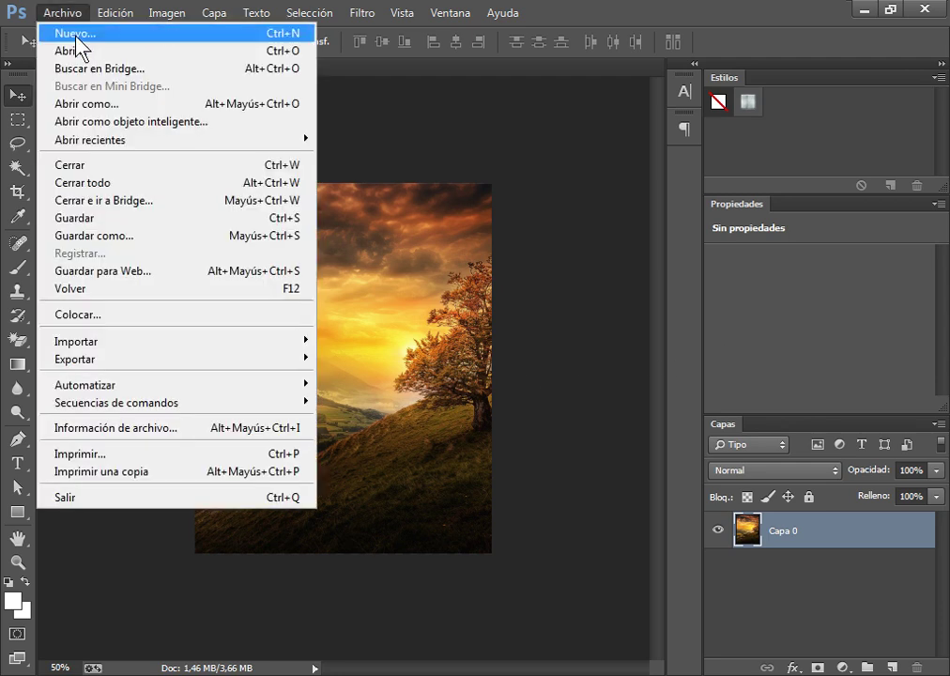
click(110, 236)
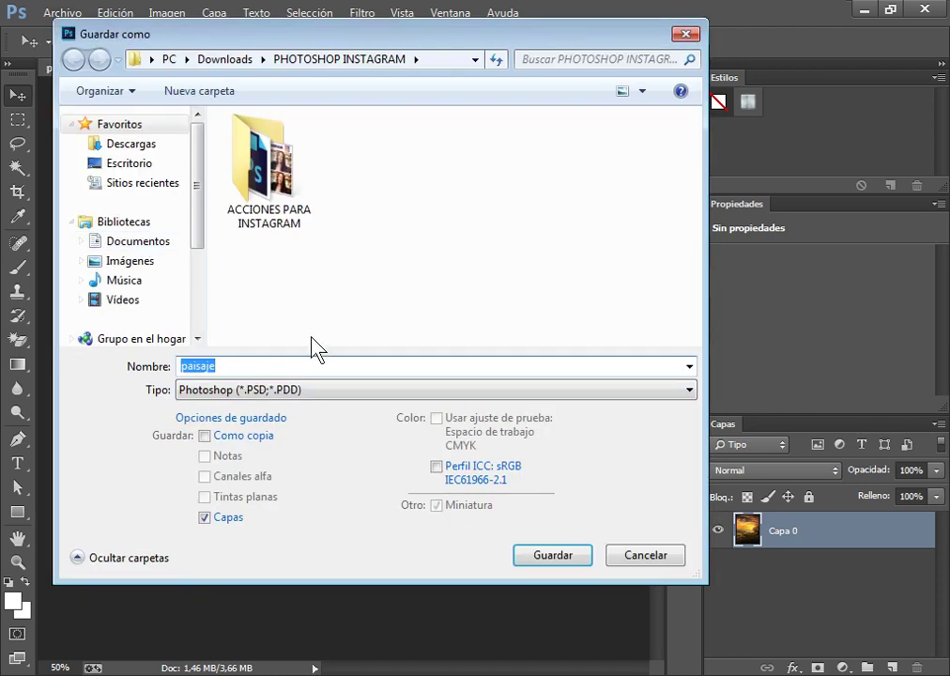
click(261, 402)
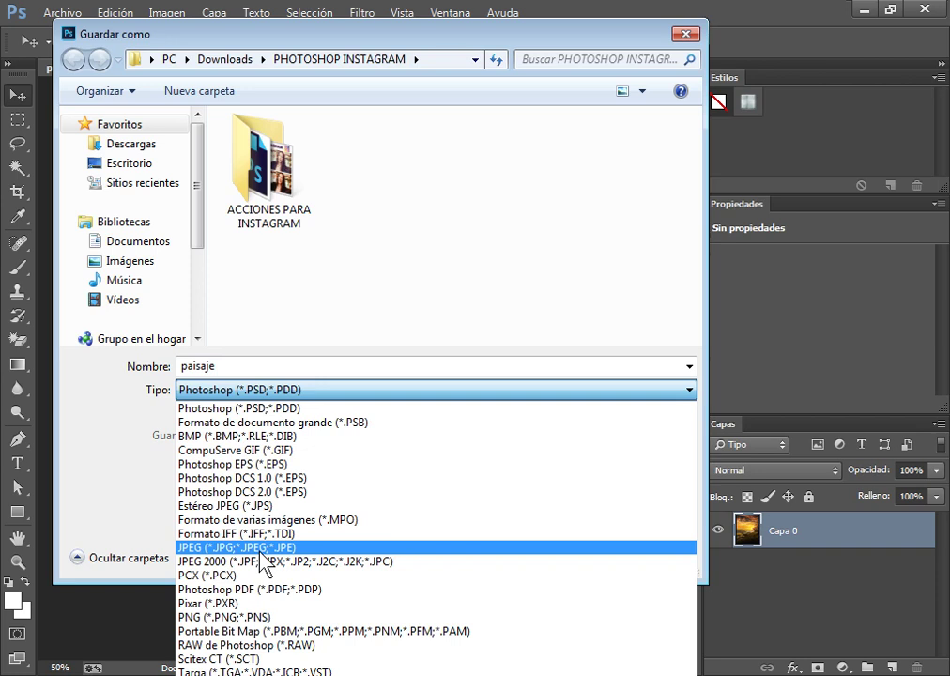
click(261, 550)
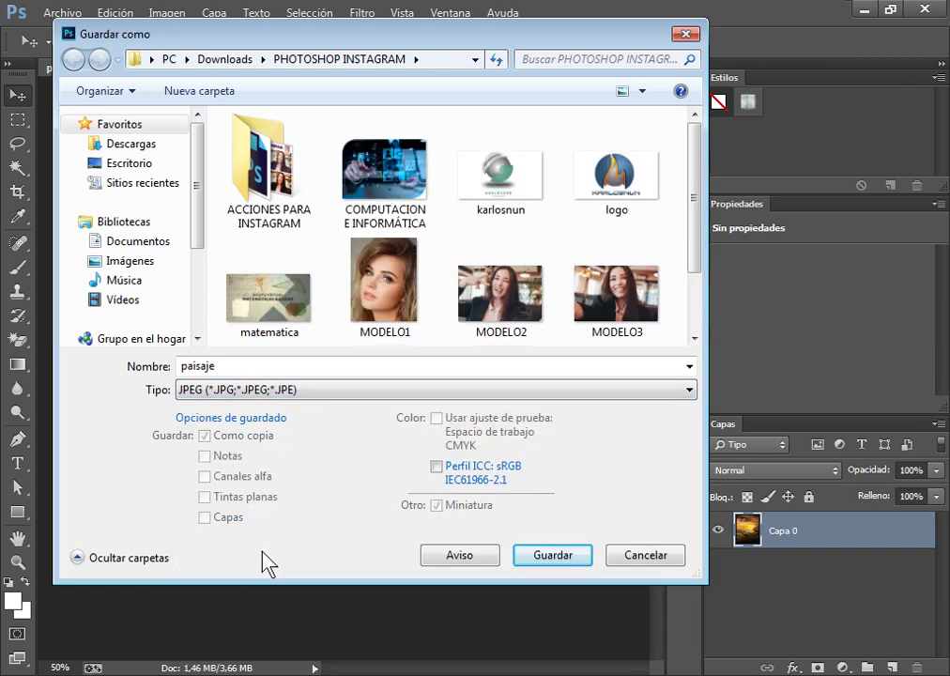
Step: Rename the file from 'paisaje' to 'paisaje 2'
click(254, 366)
double_click(253, 366)
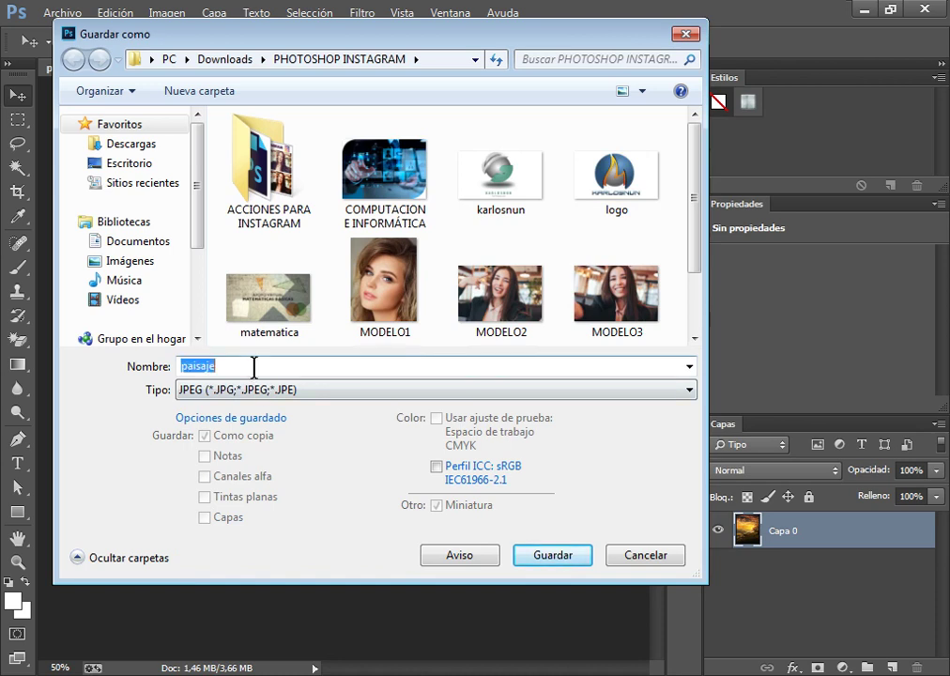
click(253, 367)
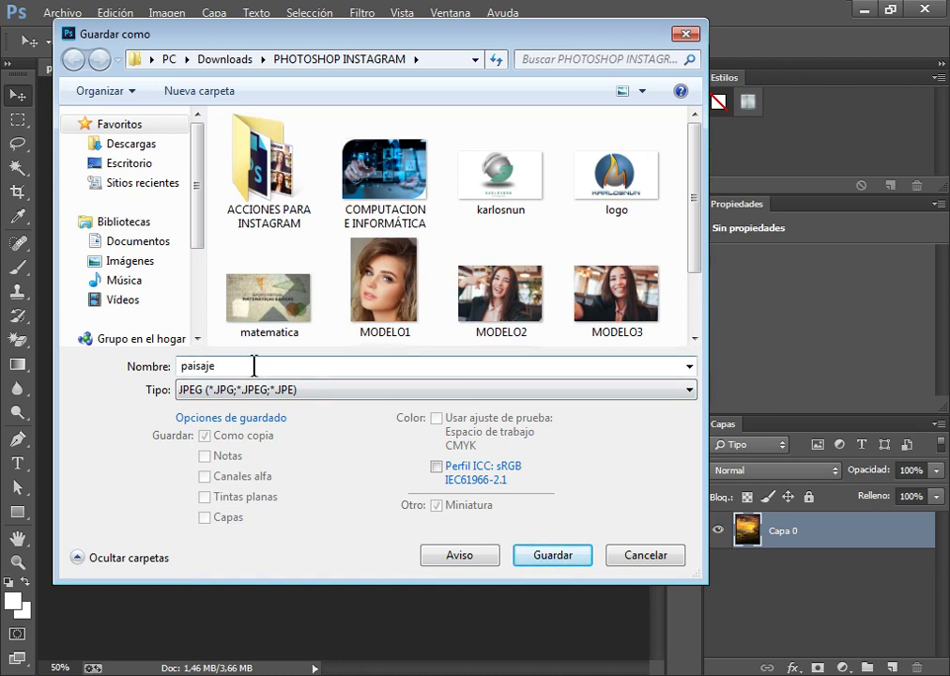
text(2)
Step: Save 'paisaje 2' as a JPEG with Calidad 12 (Máxima)
click(554, 556)
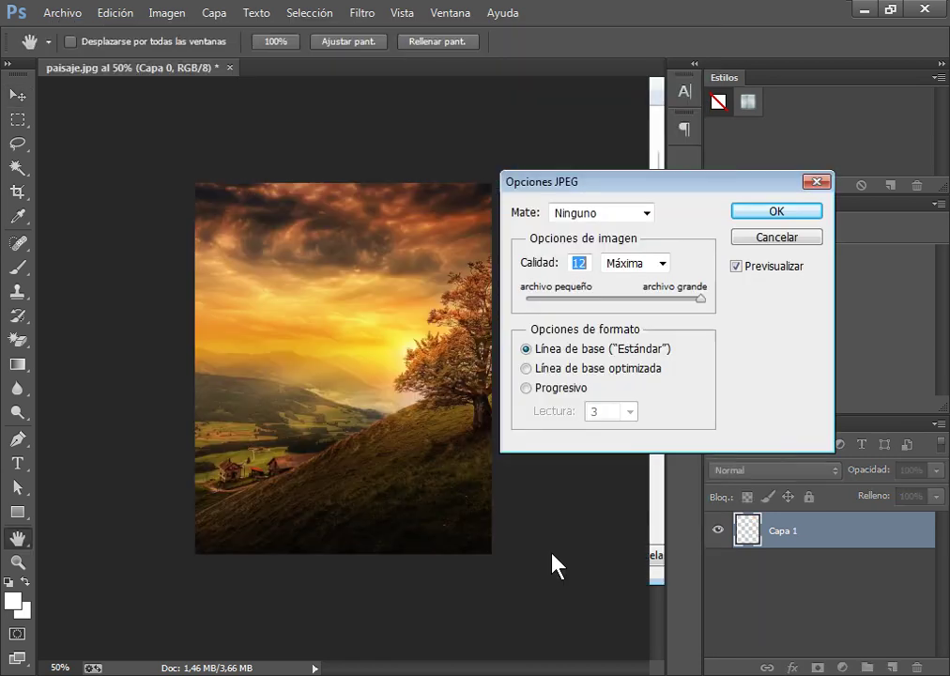
click(670, 264)
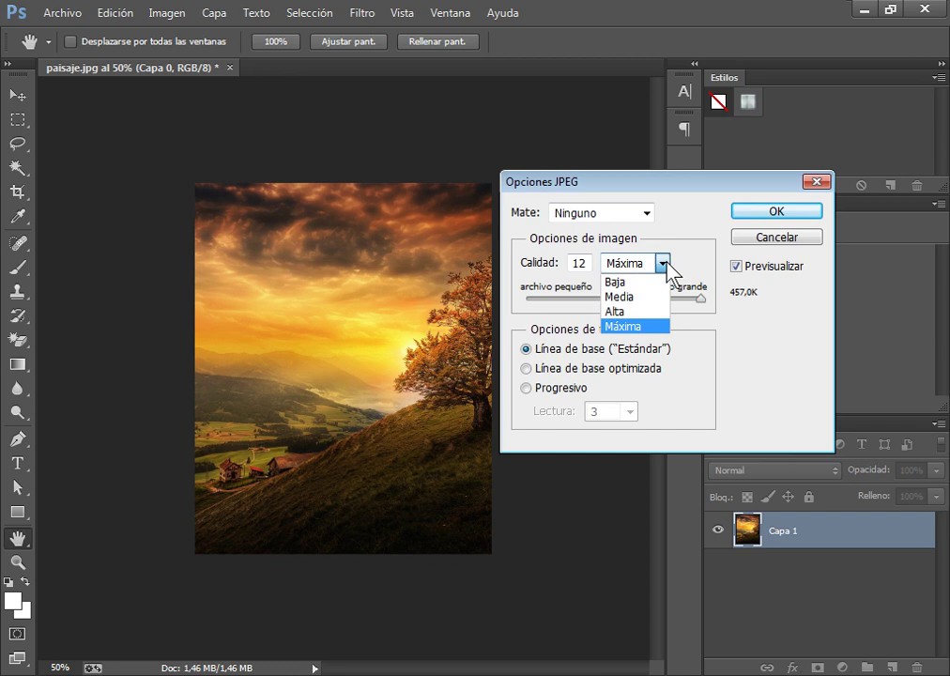
click(663, 264)
click(663, 265)
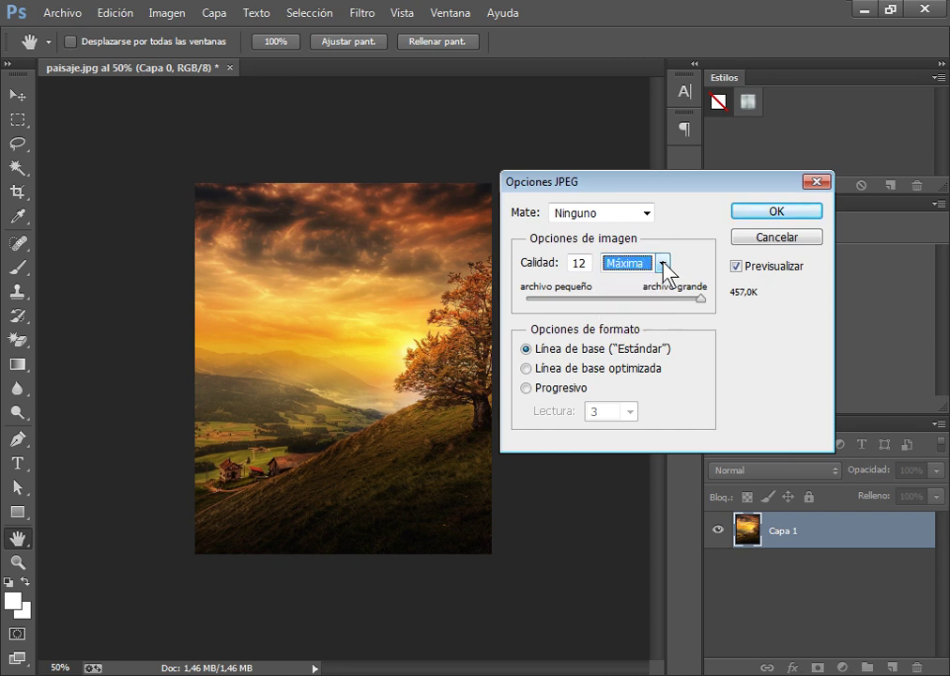
click(753, 216)
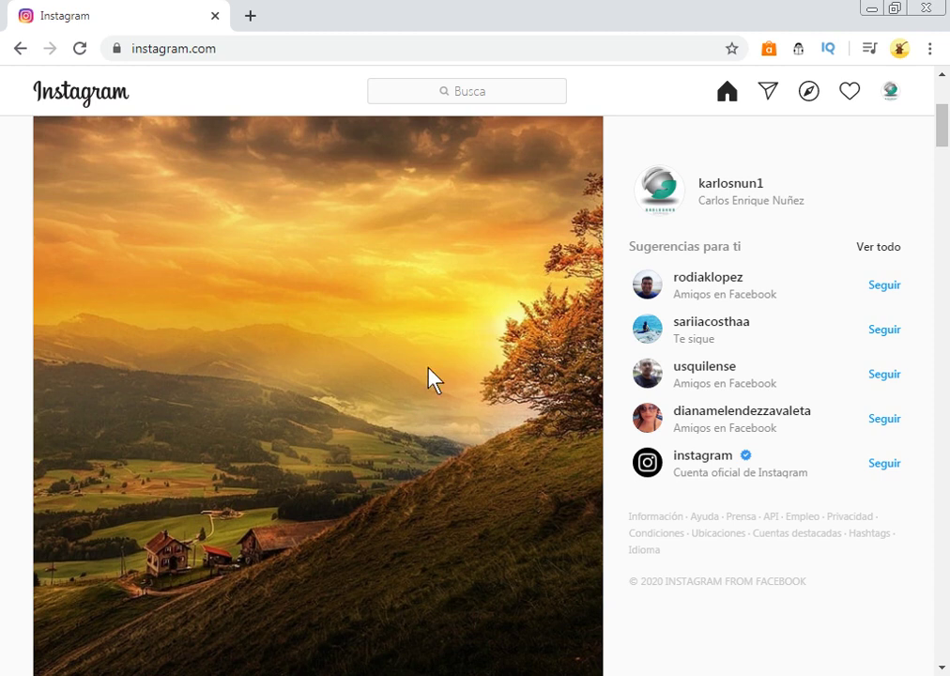
scroll(438, 364, down, 2)
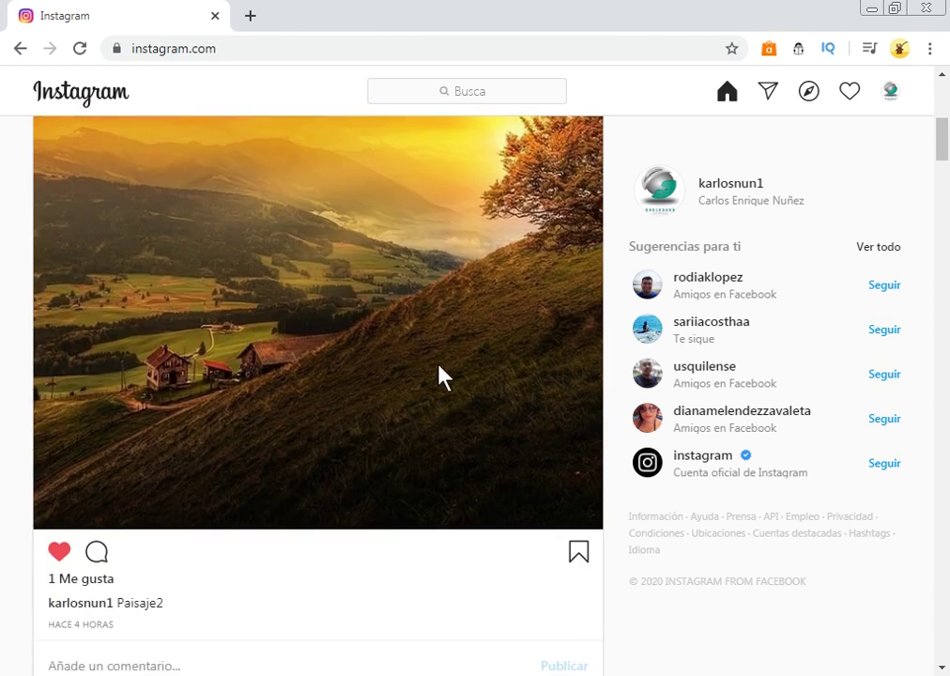
scroll(439, 364, up, 2)
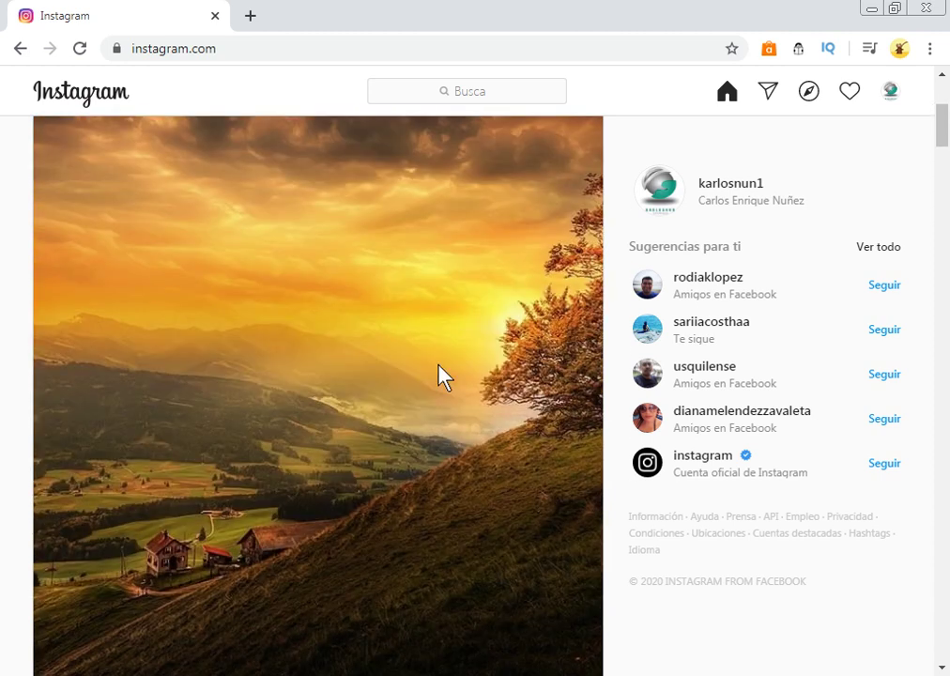
scroll(441, 376, down, 1)
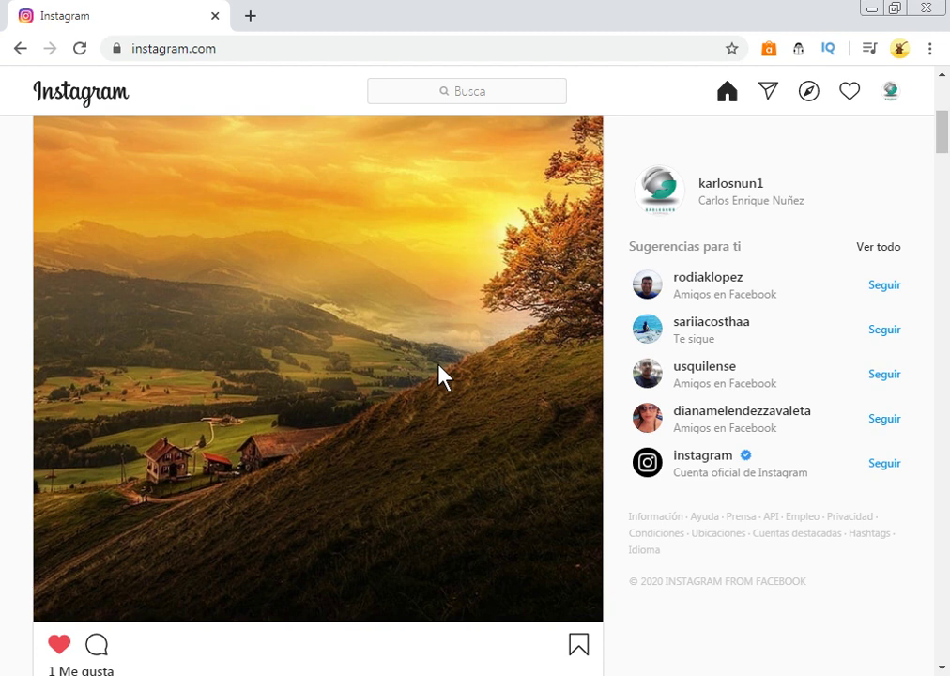
scroll(438, 376, down, 1)
scroll(439, 376, up, 1)
scroll(438, 377, up, 1)
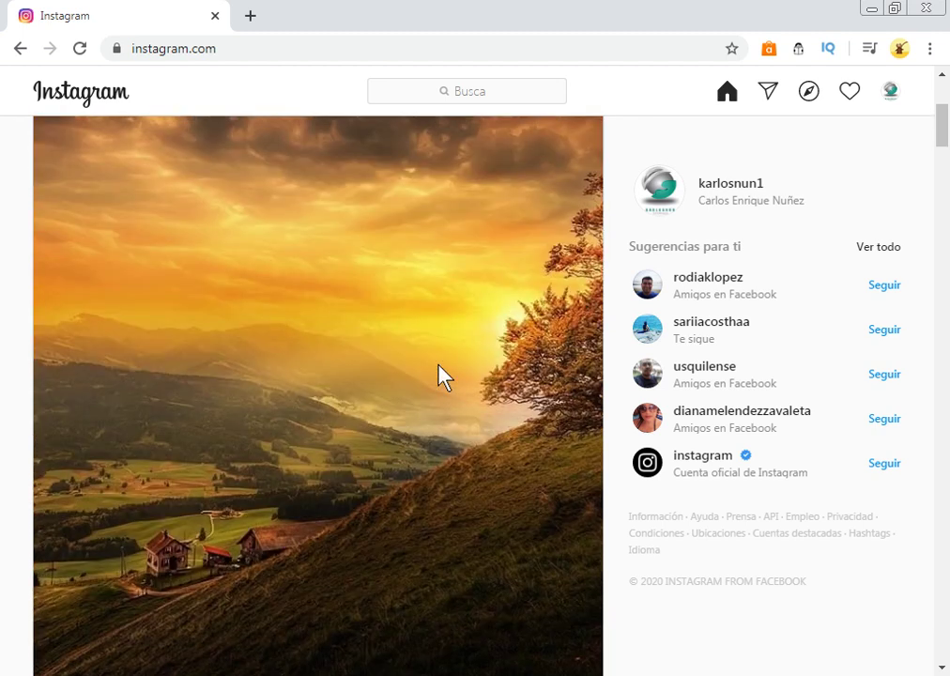
scroll(439, 377, down, 1)
scroll(438, 377, up, 1)
scroll(438, 377, down, 1)
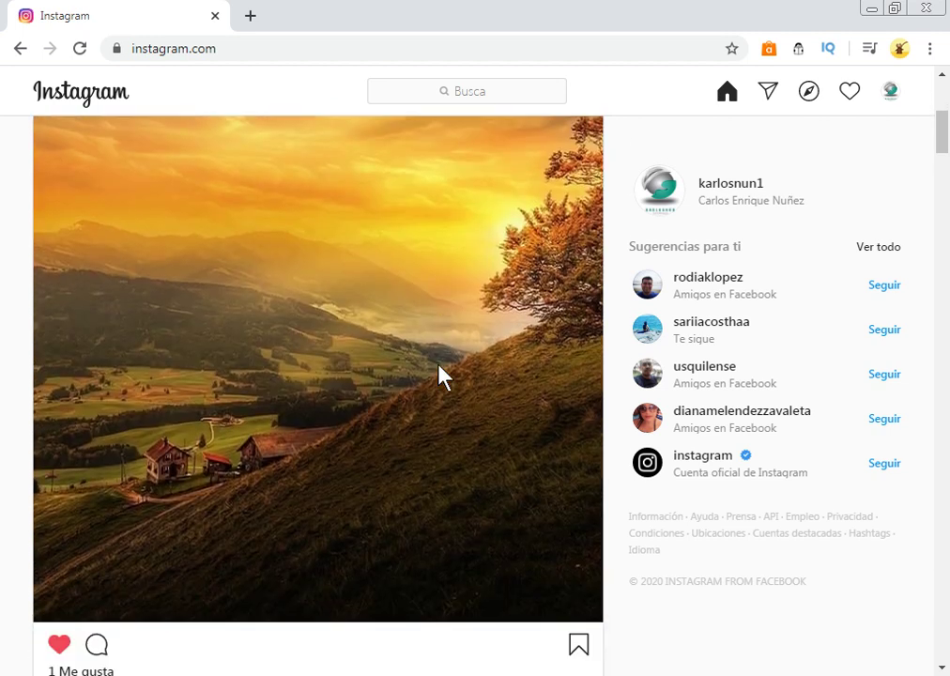
scroll(320, 389, up, 1)
scroll(314, 381, up, 1)
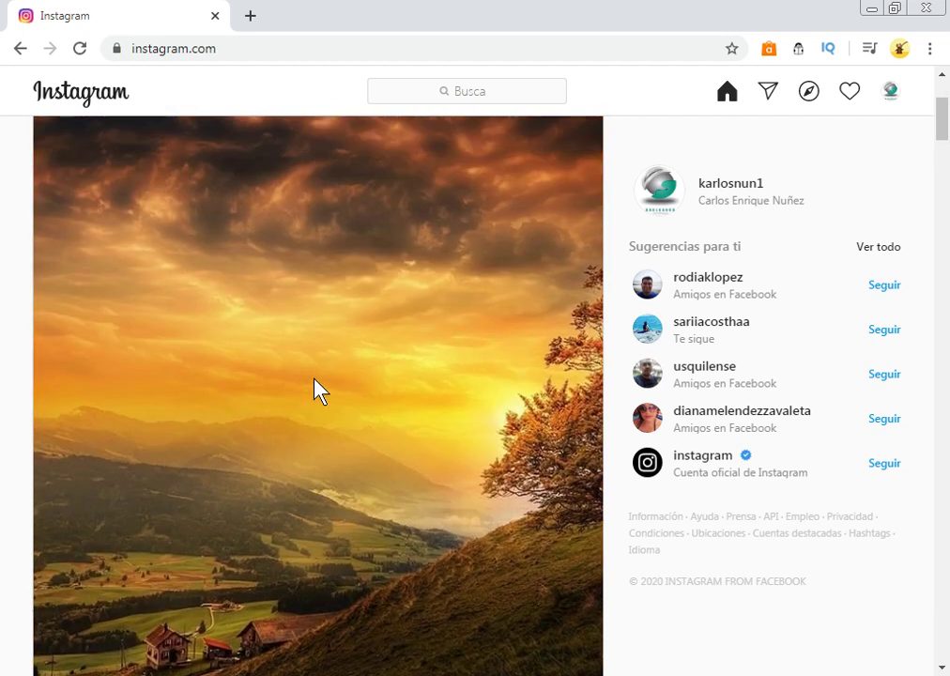
scroll(314, 389, up, 1)
scroll(304, 430, down, 1)
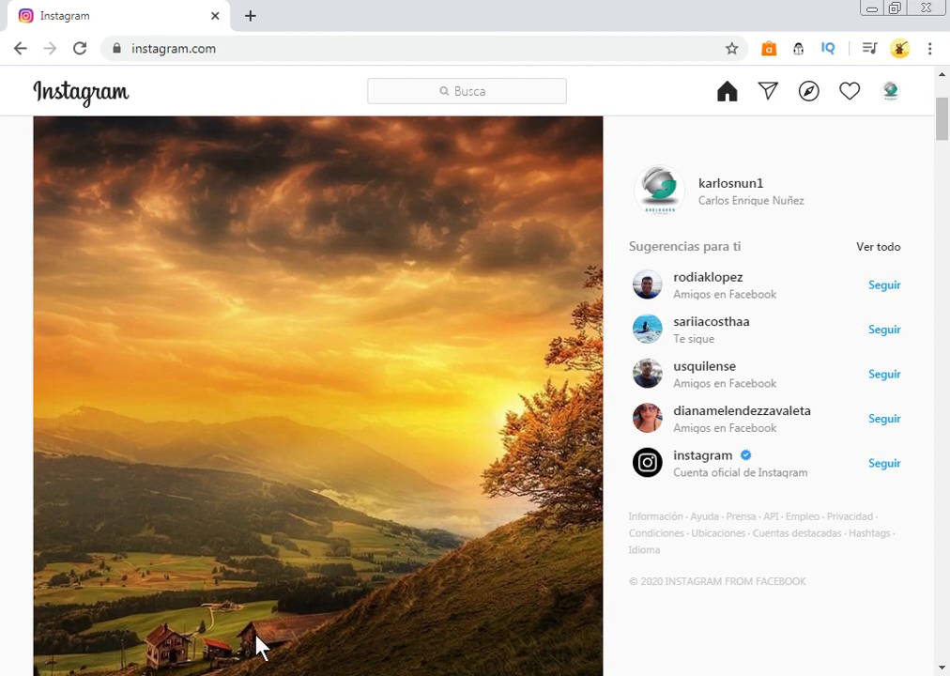